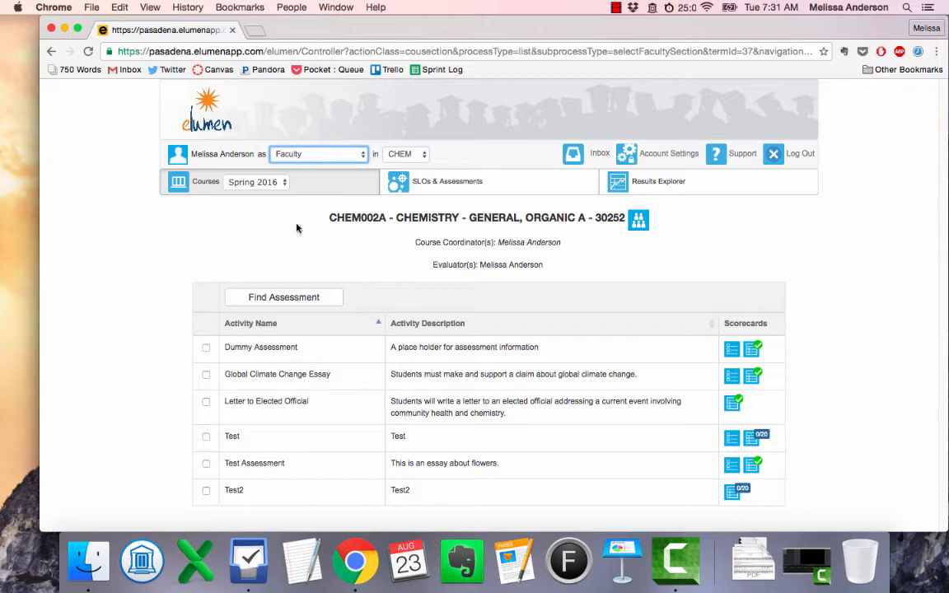
Keep the Spring 2016 term and open the all-students scorecard for the Test activity in CHEM002A
left_click(277, 184)
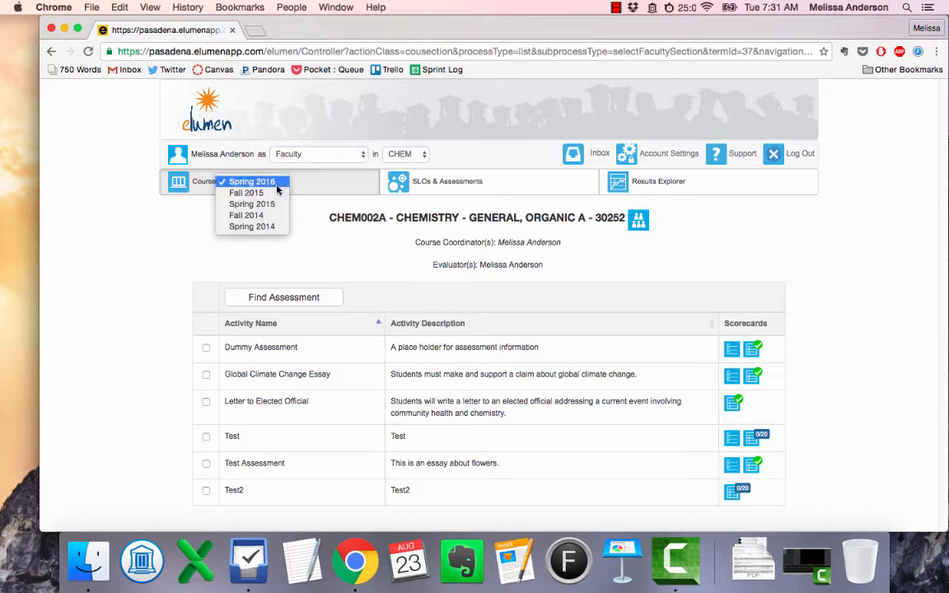
left_click(303, 250)
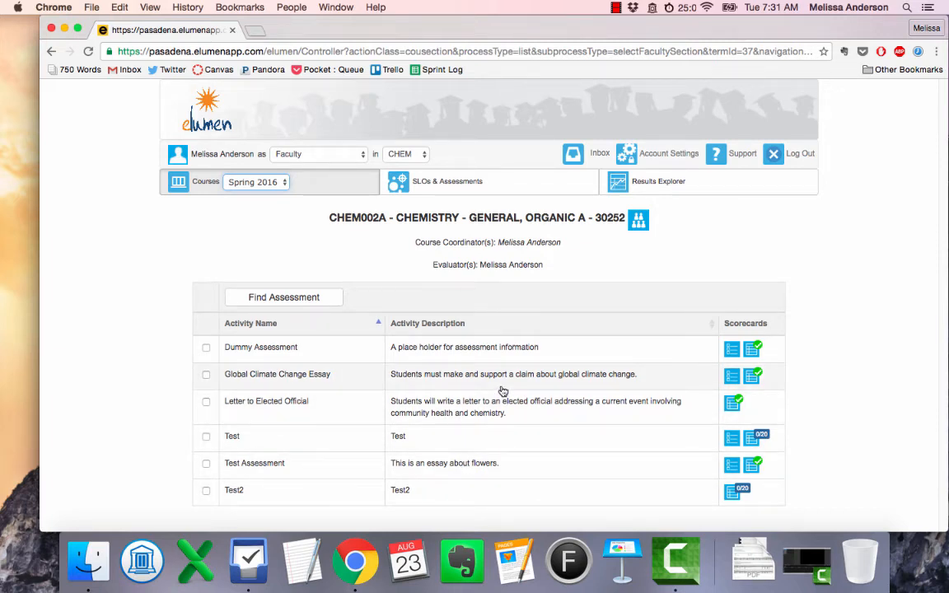
left_click(533, 437)
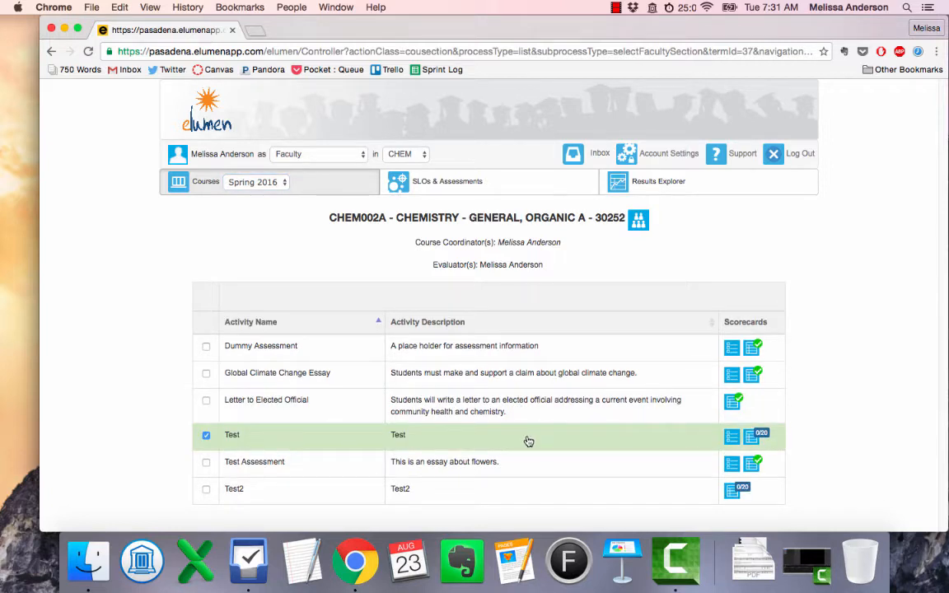
left_click(731, 439)
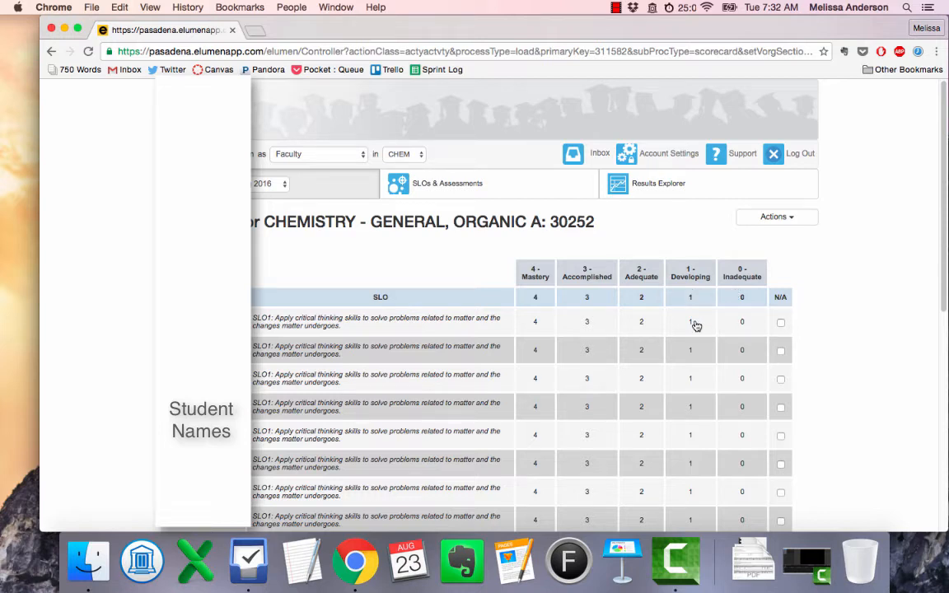
Score the first eight students on SLO1 as 4, 2, 3, 4, 3, 4, 3 and 2
scroll(695, 324, "down", 3)
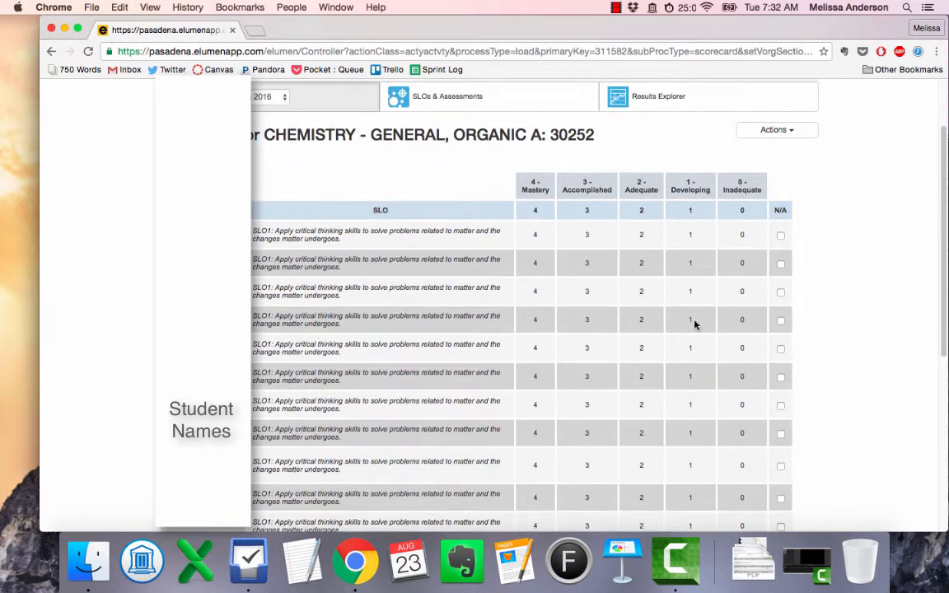
left_click(536, 236)
left_click(656, 270)
left_click(582, 292)
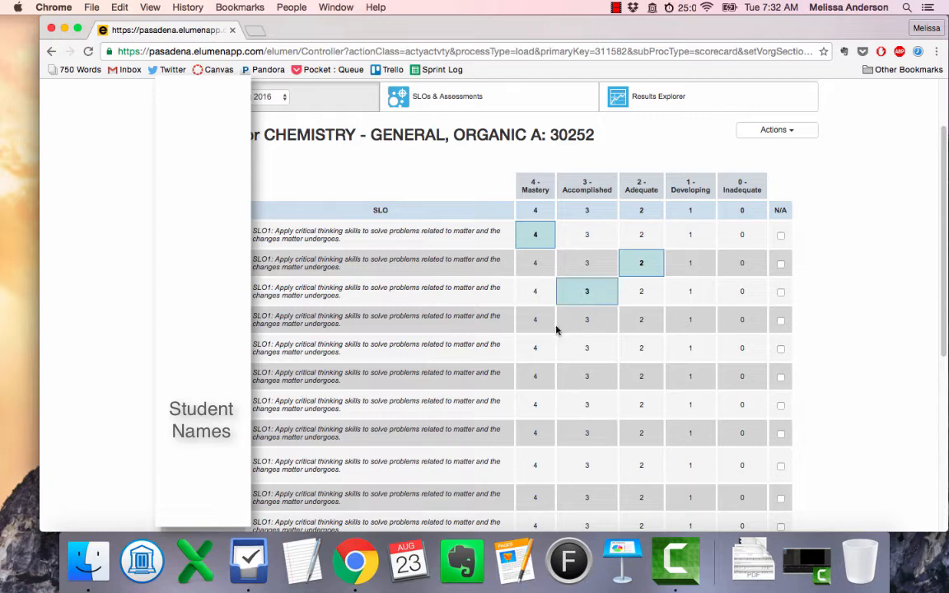
left_click(537, 320)
left_click(581, 349)
left_click(536, 377)
left_click(576, 411)
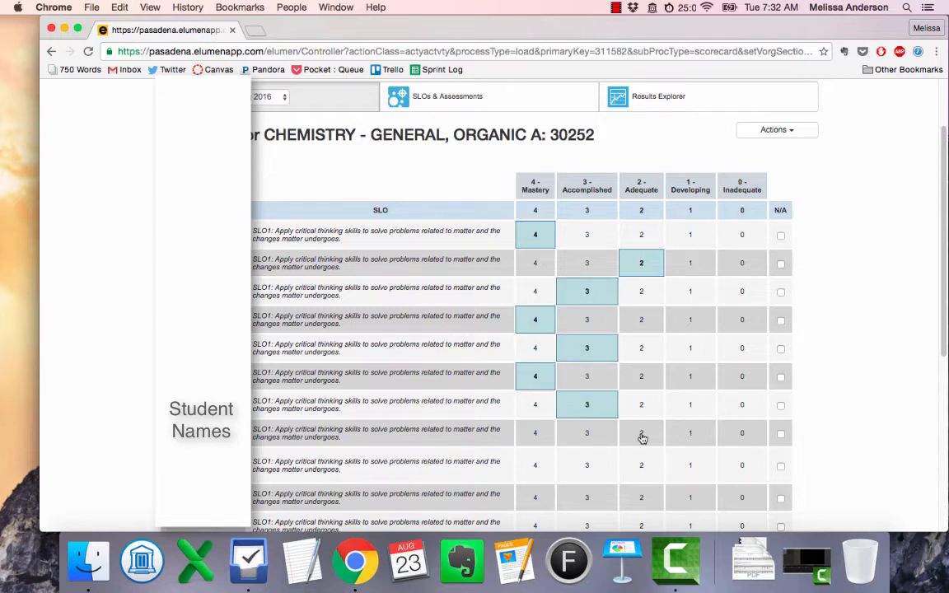
left_click(642, 431)
Mark the ninth student N/A and score students ten to fourteen on SLO1 as 1, 3, 4, 3 and 3
scroll(619, 430, "down", 5)
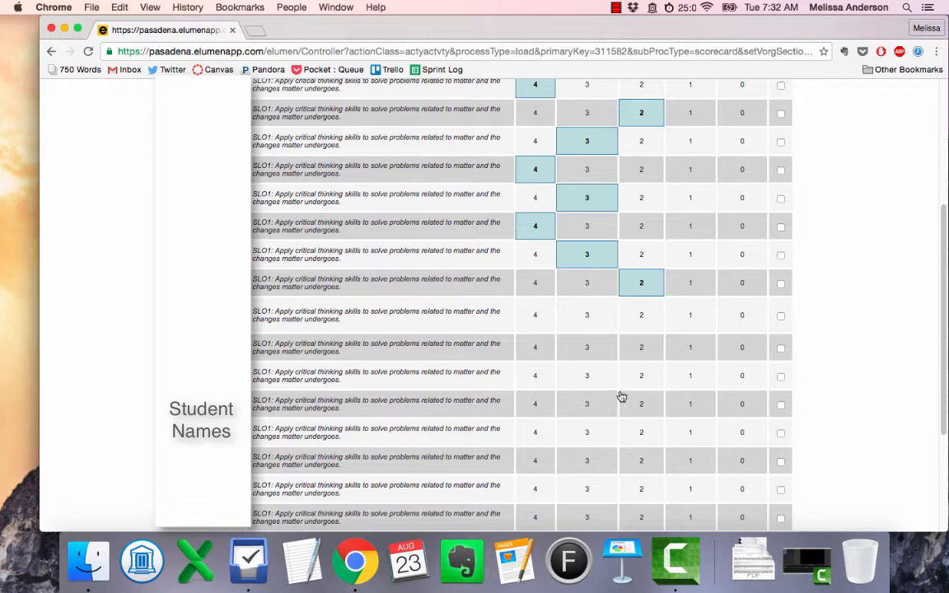
left_click(781, 317)
scroll(860, 360, "up", 3)
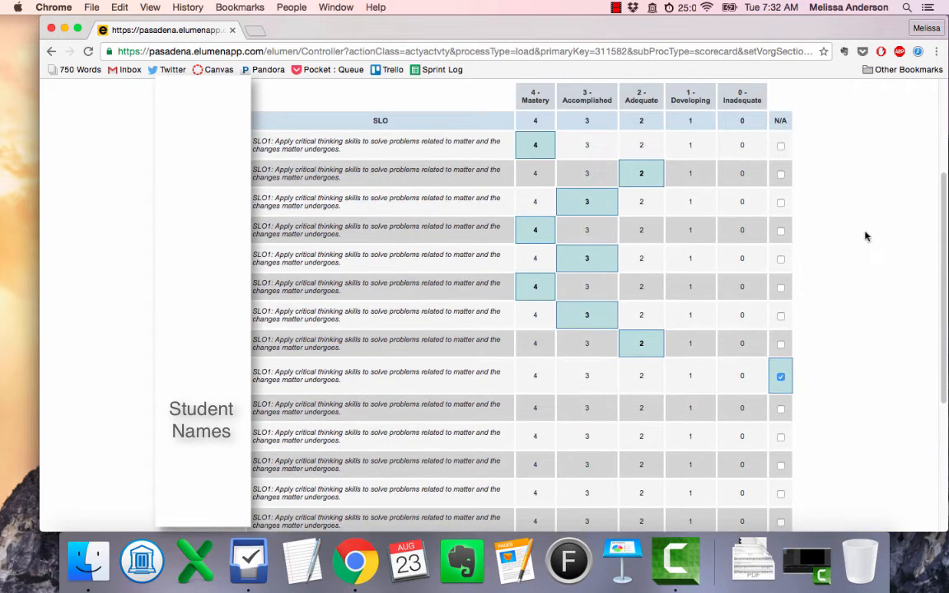
scroll(861, 313, "down", 1)
left_click(691, 376)
left_click(572, 407)
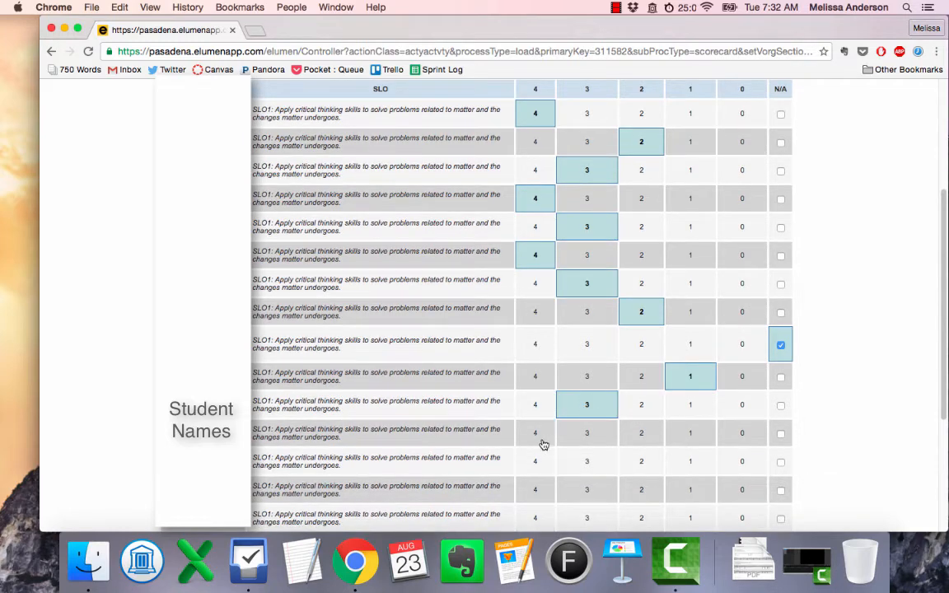
left_click(540, 437)
left_click(595, 468)
scroll(595, 465, "down", 2)
left_click(593, 421)
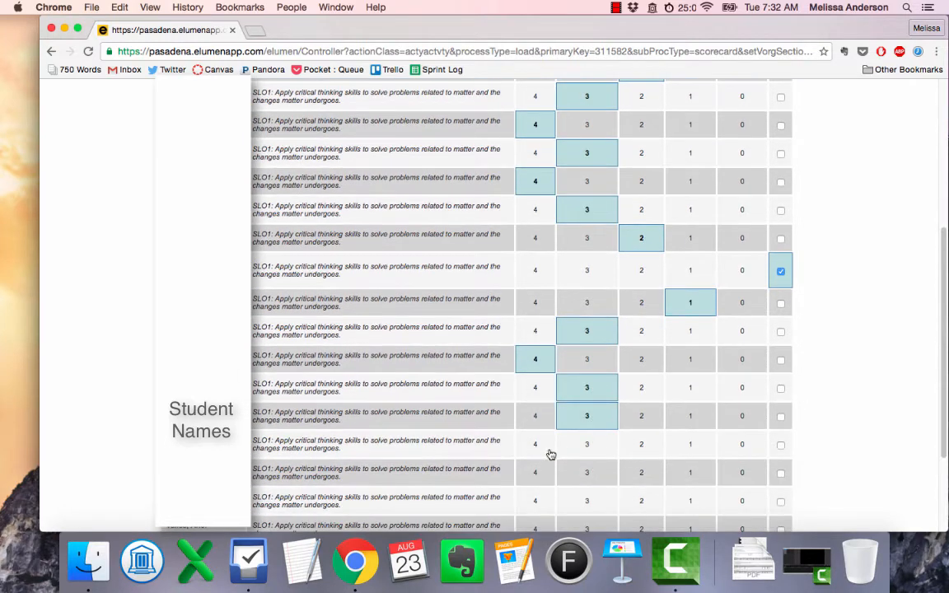
Score the last six students on SLO1 as 4, 2, 1, 3, 4 and 3
left_click(546, 452)
left_click(653, 473)
scroll(643, 466, "down", 3)
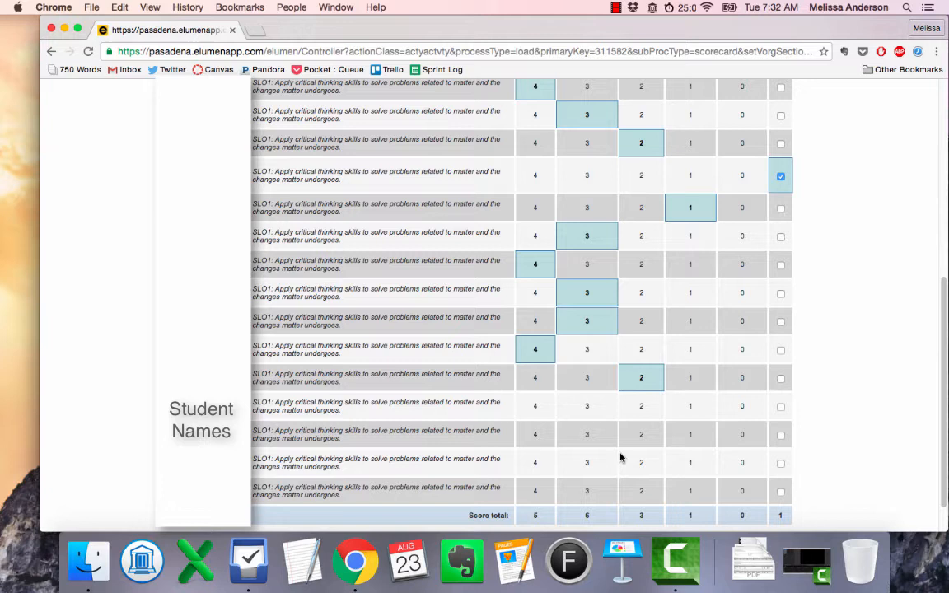
left_click(696, 409)
left_click(573, 442)
left_click(541, 460)
left_click(592, 497)
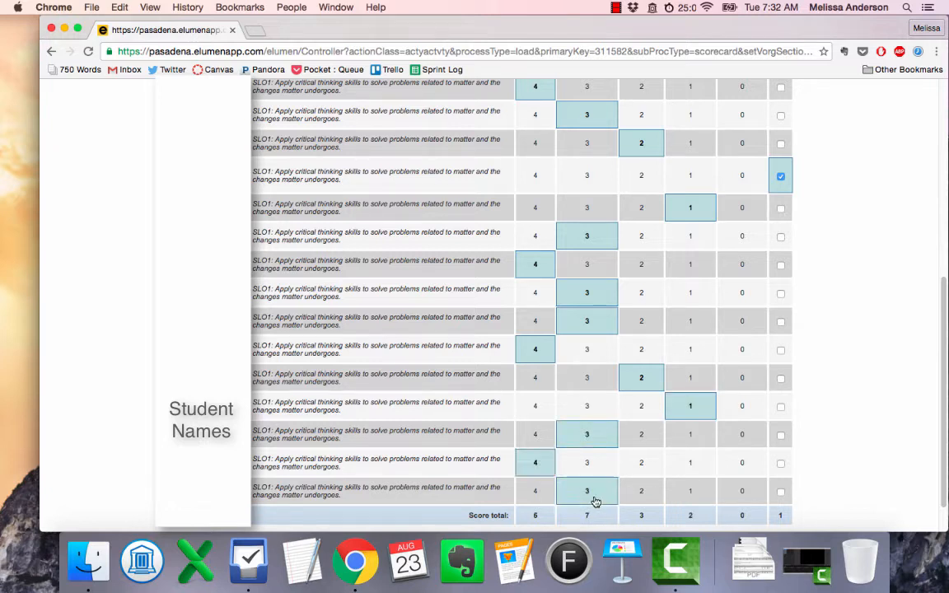
Save the scorecard with continuation to reflection and submit the Spring 2016 Section Reflection Form
scroll(744, 467, "down", 1)
scroll(744, 467, "down", 1)
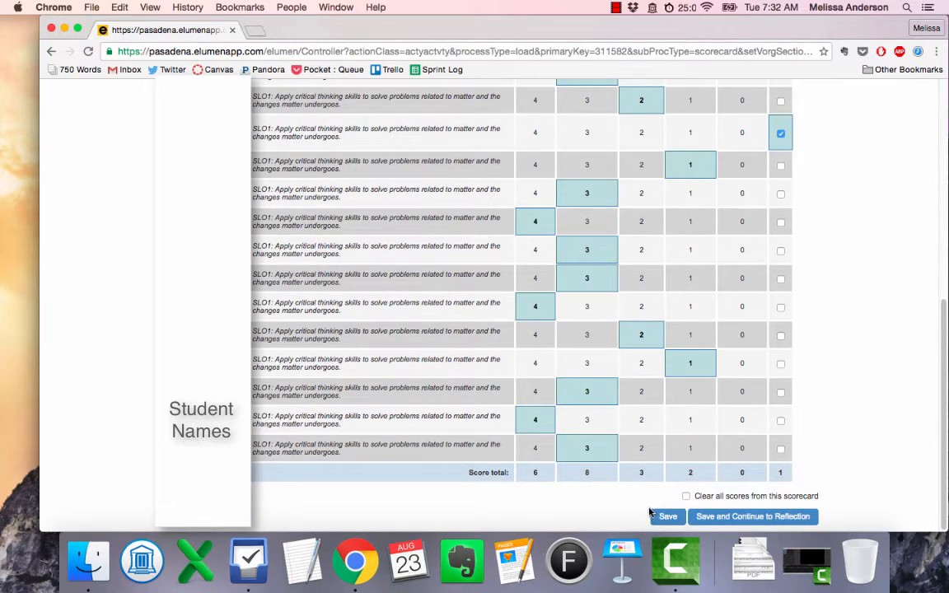
left_click(740, 519)
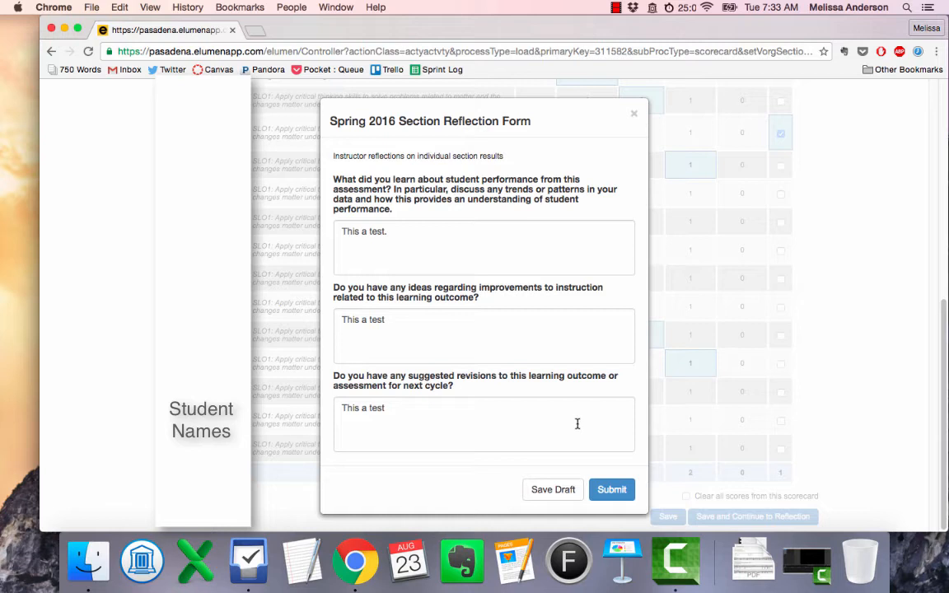
left_click(611, 491)
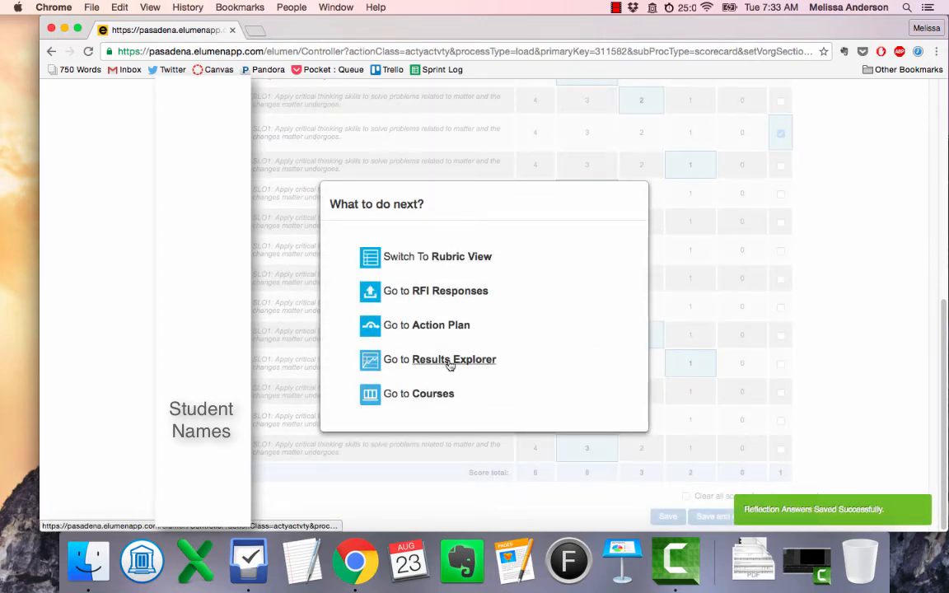
Open the Results Explorer and examine the SLO performance and student mastery level charts for the Test activity
left_click(450, 360)
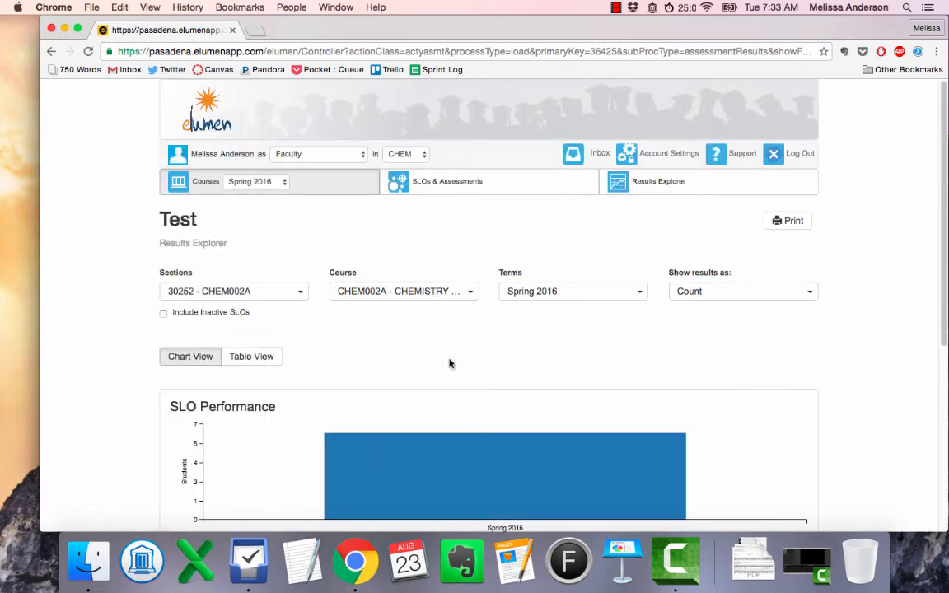
scroll(451, 363, "down", 2)
scroll(452, 362, "down", 5)
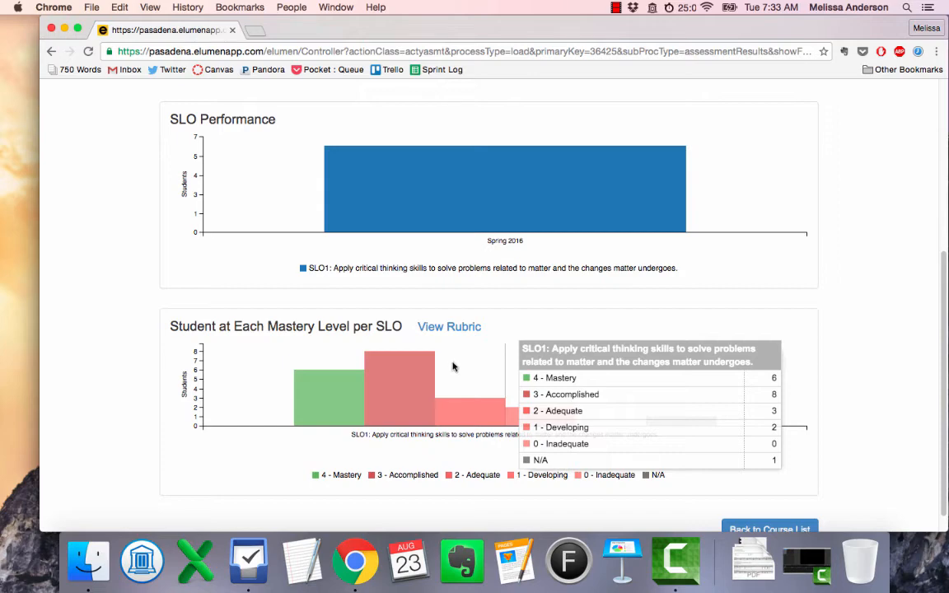
scroll(839, 276, "up", 6)
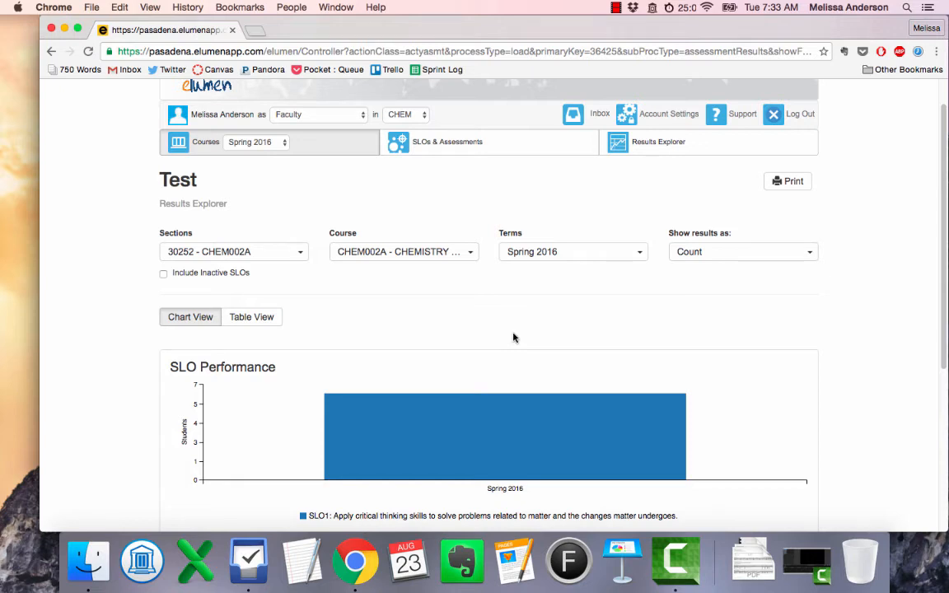
Return to the course's activity list and open the Test activity's individual student rubric scorecard
left_click(309, 134)
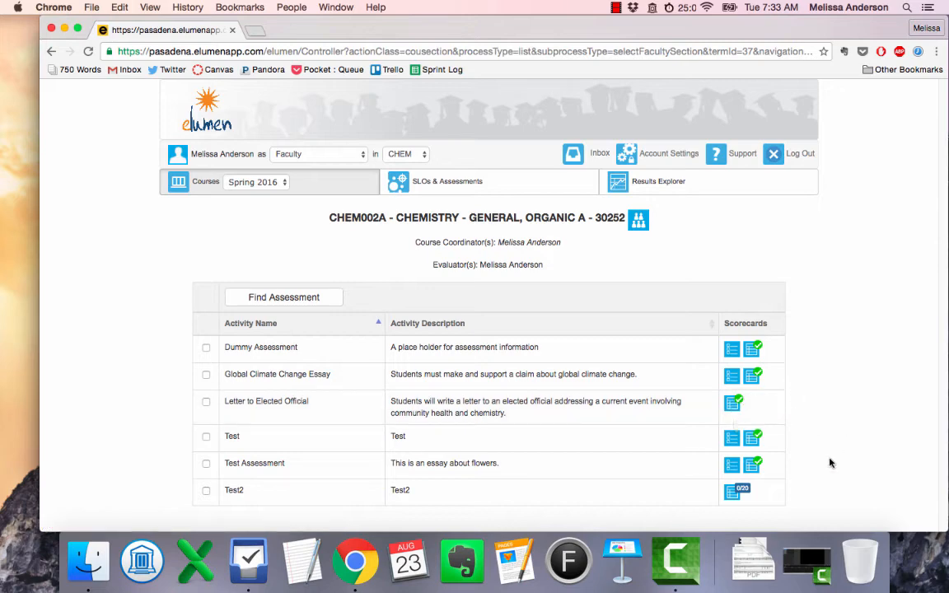
left_click(753, 445)
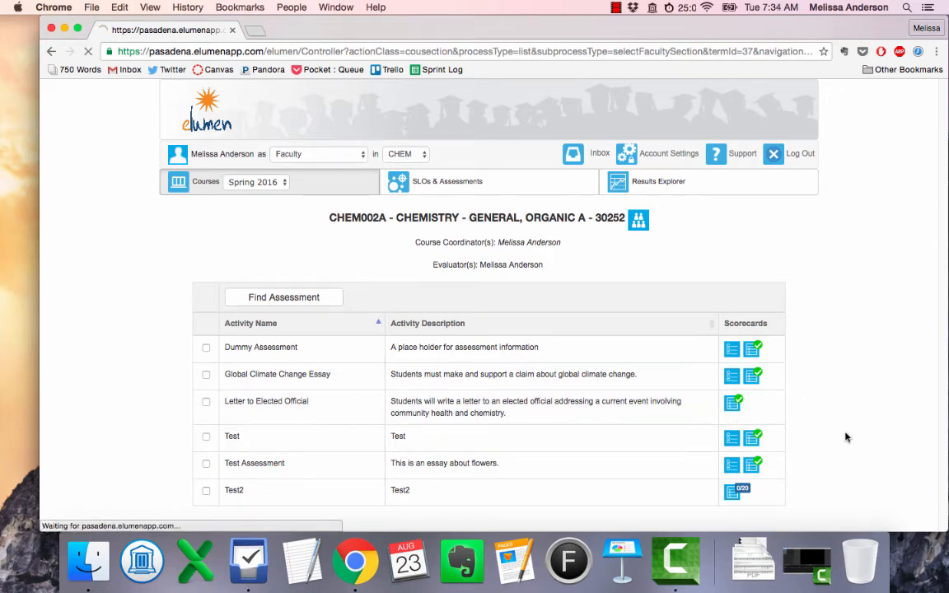
scroll(846, 437, "down", 5)
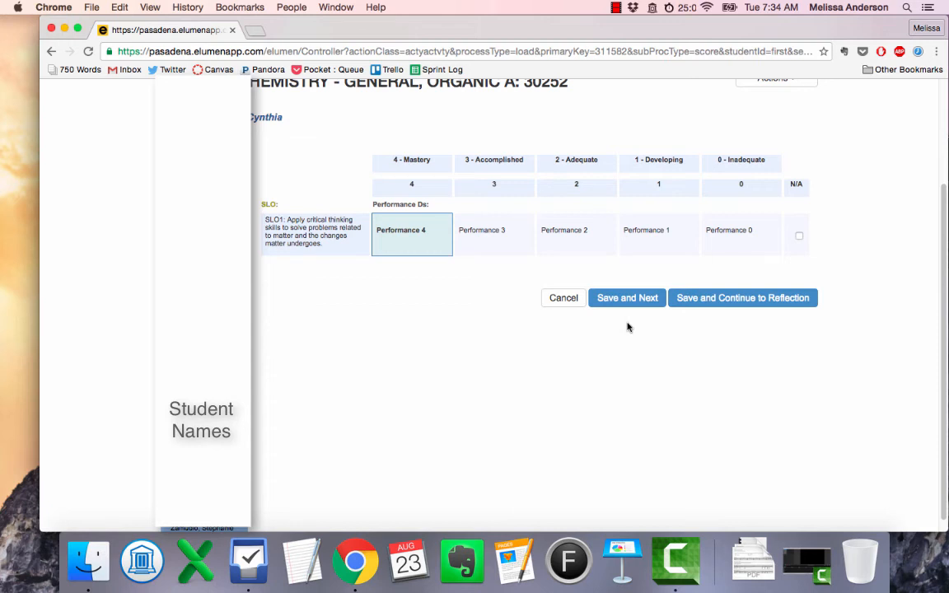
Rate the first student Performance 3 and the second student Performance 1, saving each and advancing to the following student
scroll(560, 305, "up", 1)
left_click(503, 262)
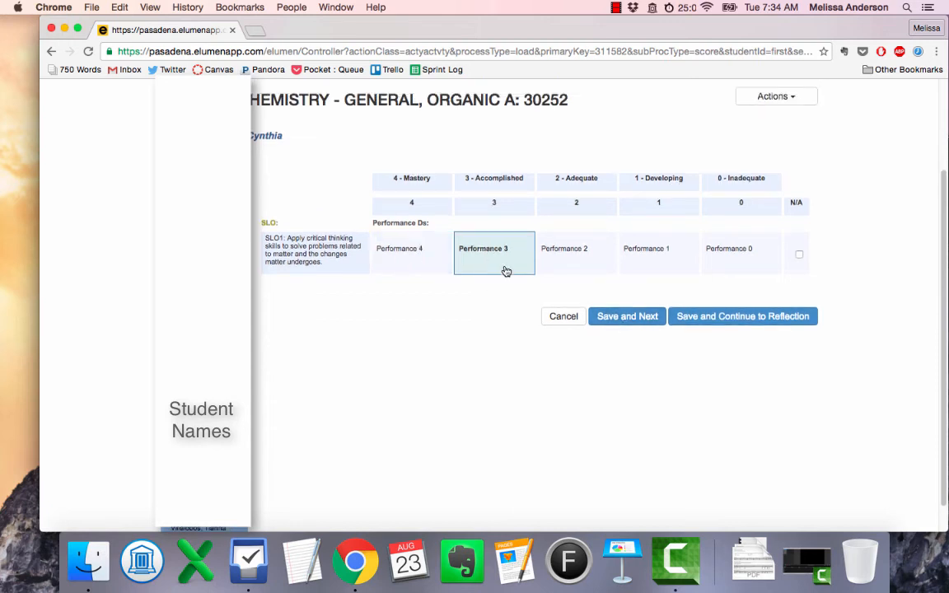
left_click(646, 318)
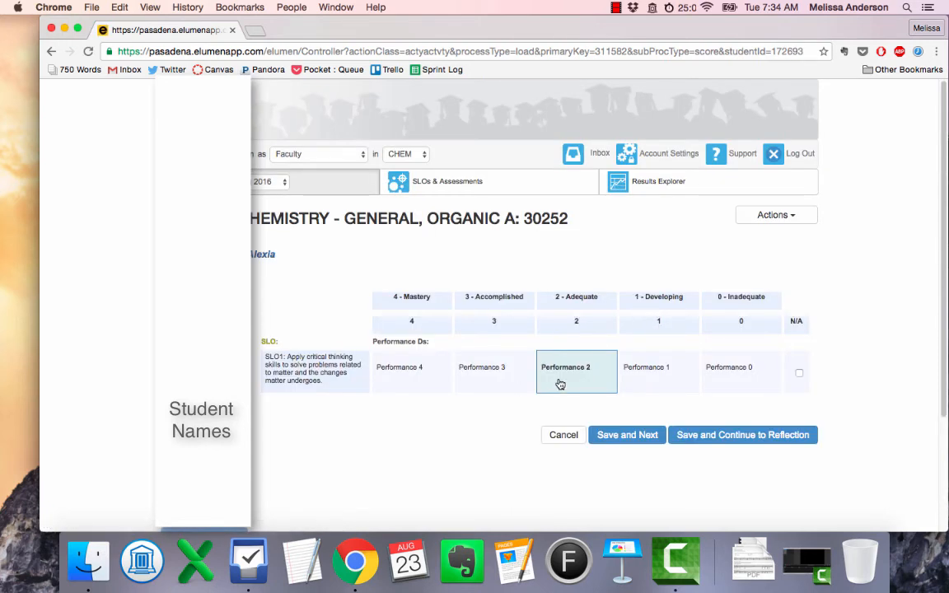
left_click(645, 380)
left_click(627, 435)
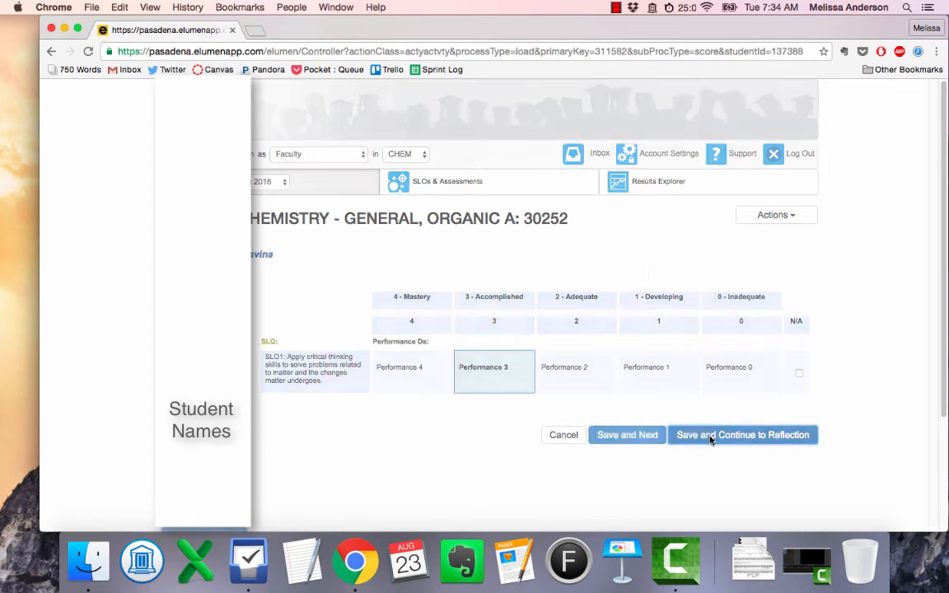
Save the third student's rubric with continuation to reflection, submit the reflection form, and return to the Courses page
left_click(710, 435)
left_click(616, 476)
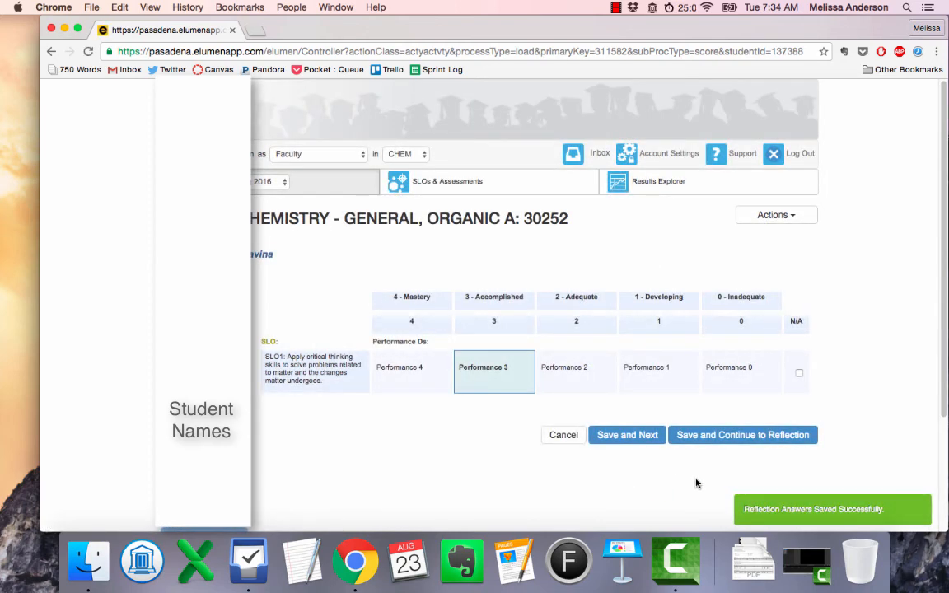
scroll(511, 468, "down", 3)
scroll(511, 471, "up", 2)
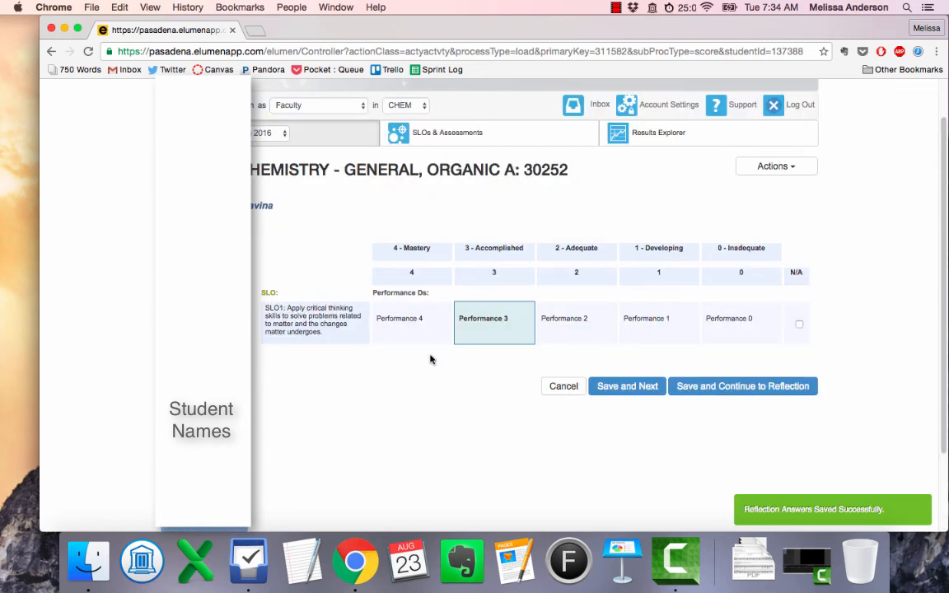
scroll(419, 360, "up", 2)
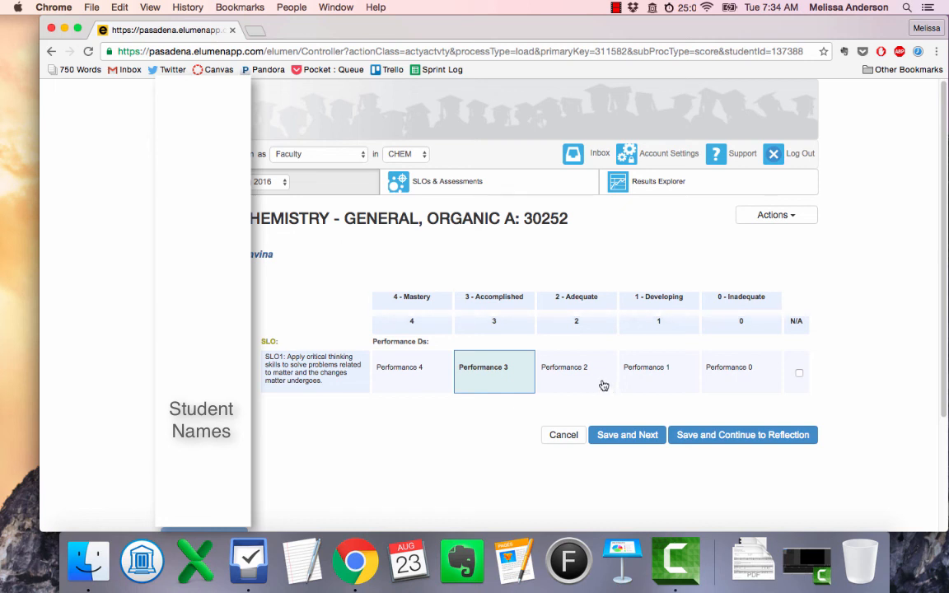
left_click(348, 192)
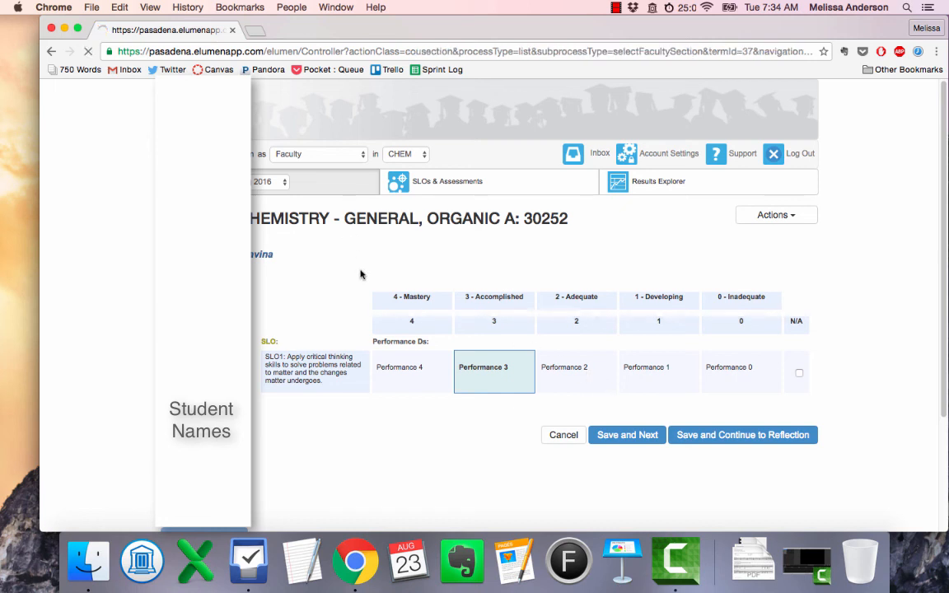